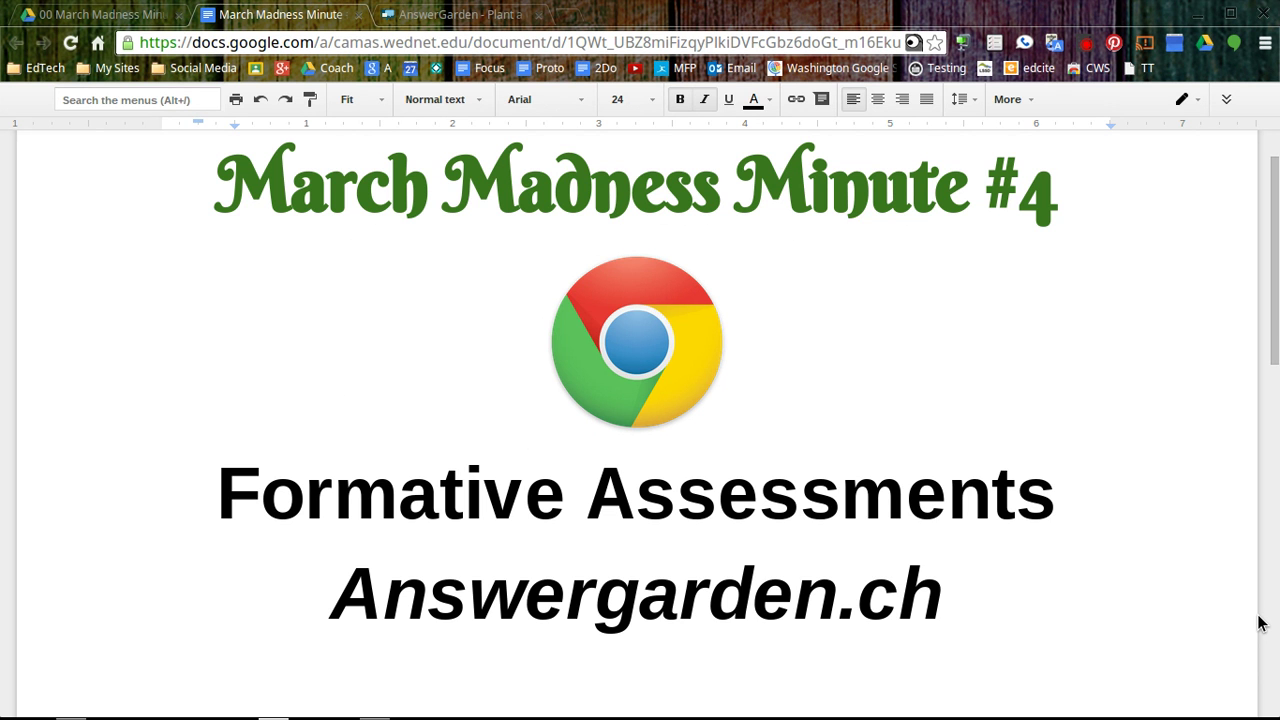
Step: In the AnswerGarden tab, start creating a new AnswerGarden
{"action": "scroll", "coordinate": [1221, 602], "scroll_direction": "down", "scroll_amount": 4}
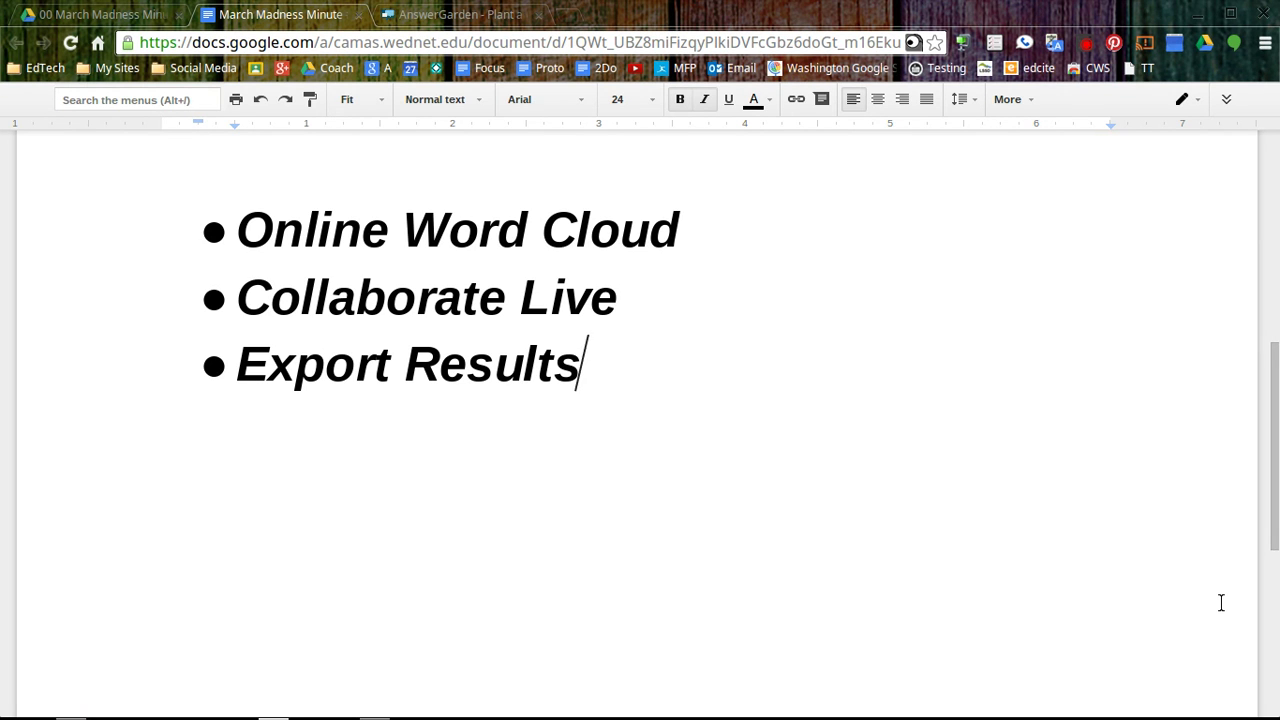
{"action": "left_click", "coordinate": [488, 18]}
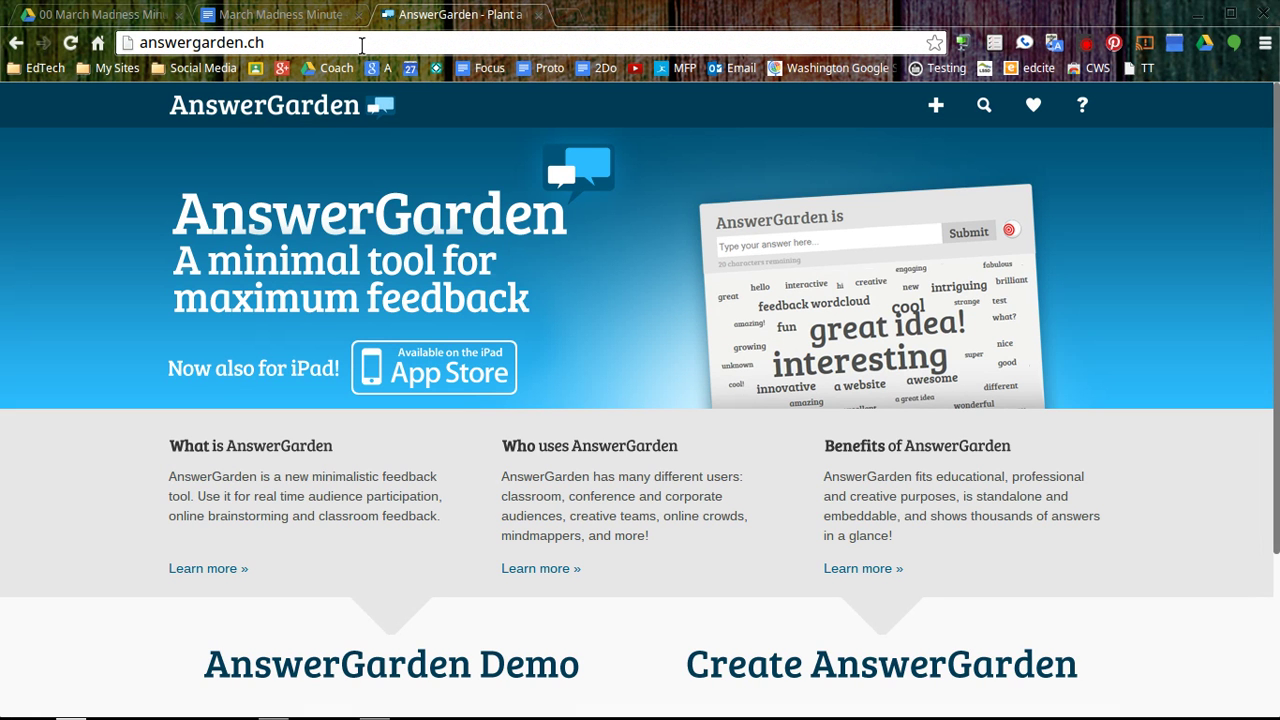
{"action": "left_click", "coordinate": [935, 107]}
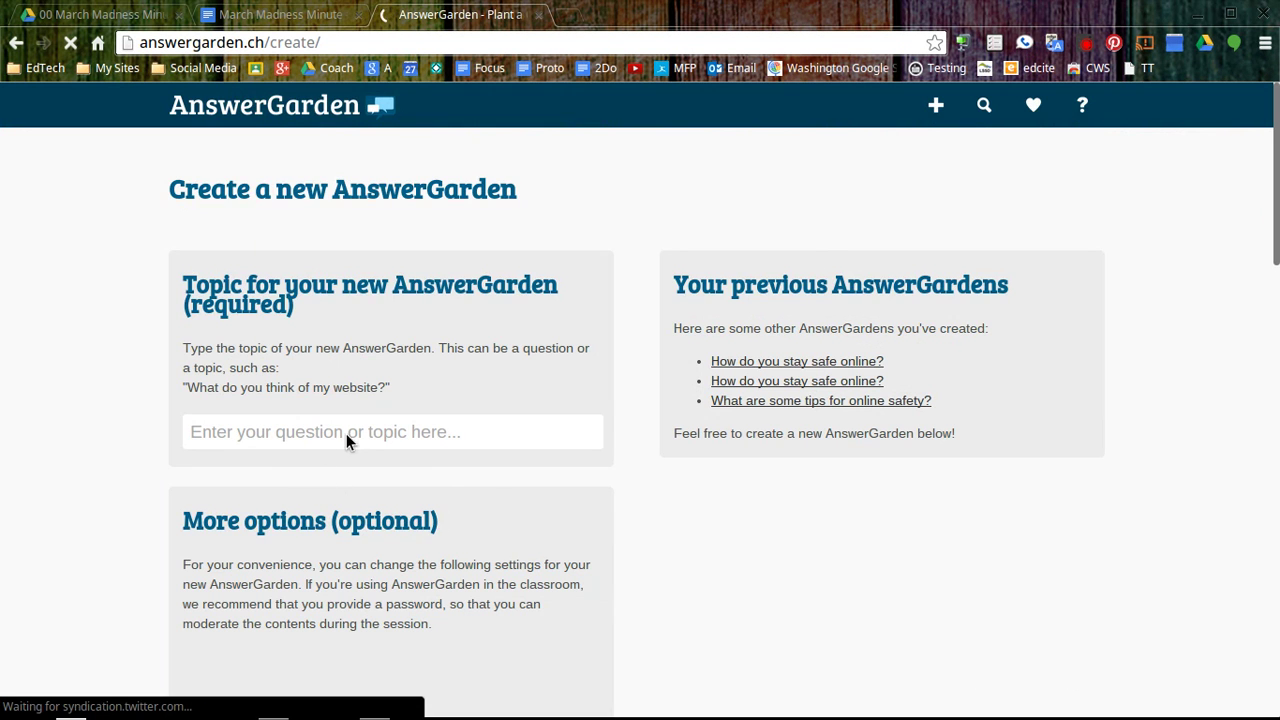
Step: Enter the topic 'Words to describe YOUR spring break'
{"action": "left_click", "coordinate": [346, 432]}
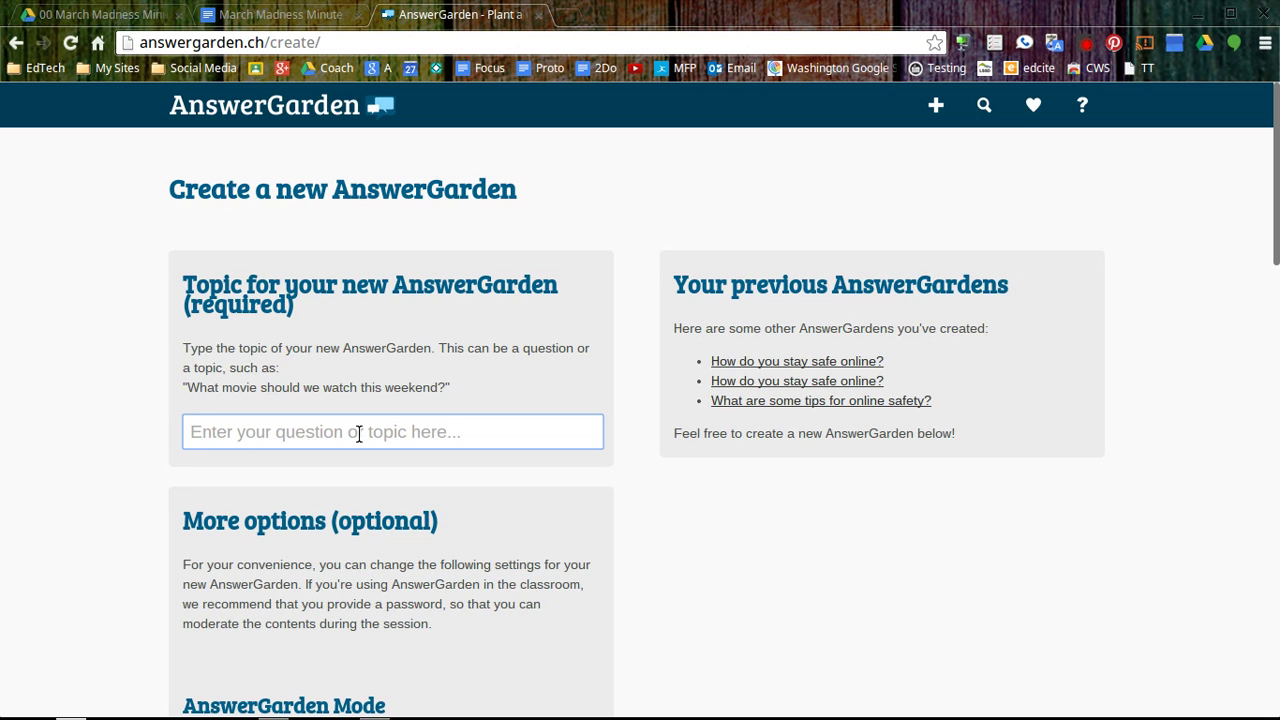
{"action": "type", "text": "Words to "}
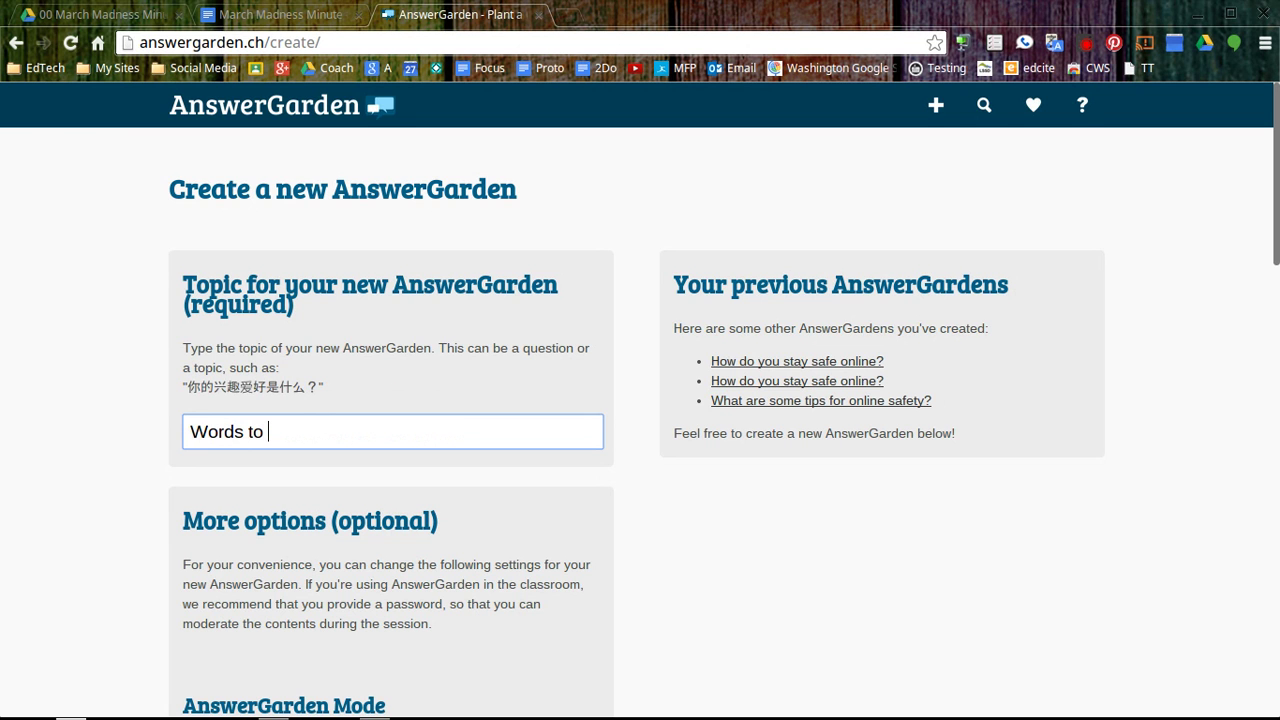
{"action": "type", "text": "describe yo"}
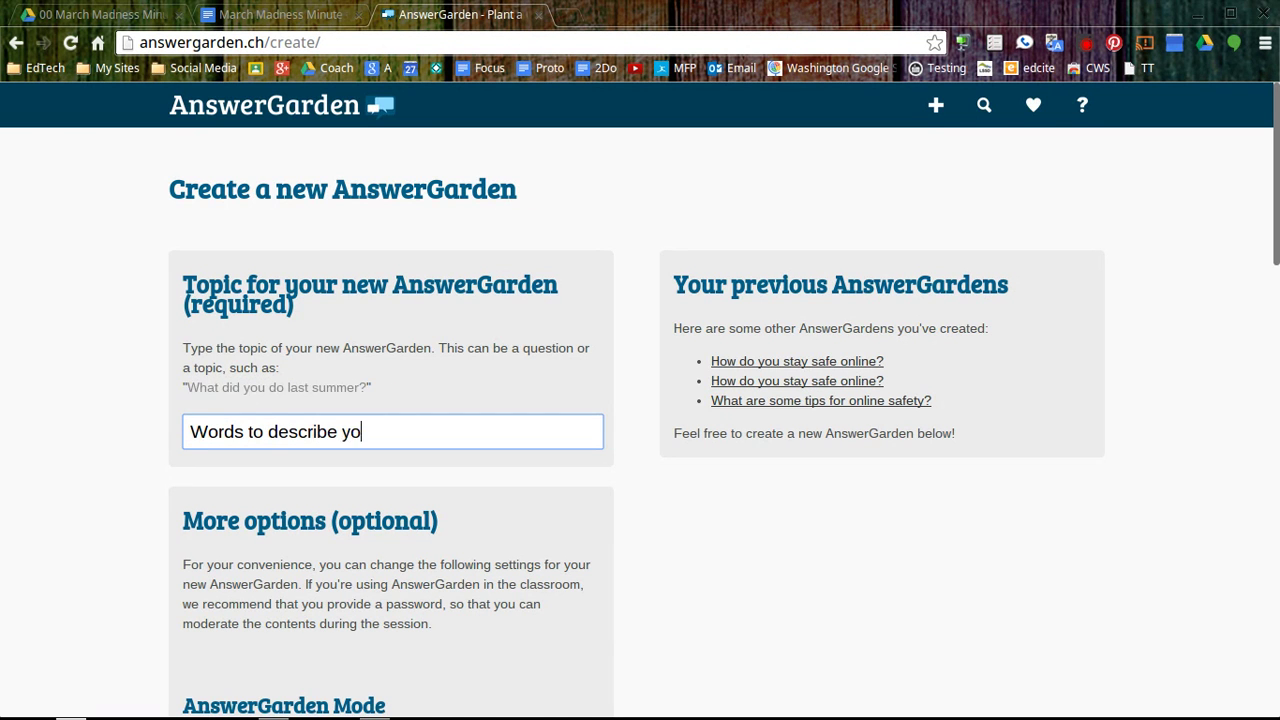
{"action": "key", "text": "BackSpace"}
{"action": "key", "text": "BackSpace"}
{"action": "type", "text": "YOUR sp"}
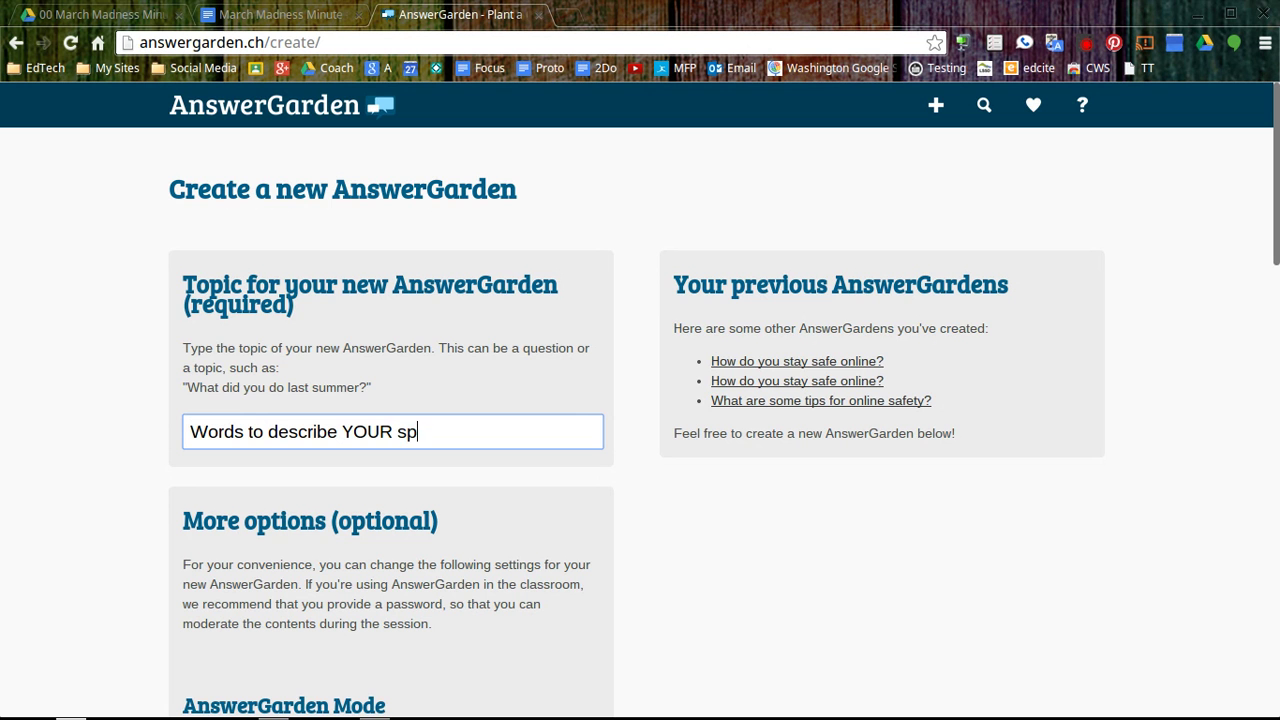
{"action": "type", "text": "ring break"}
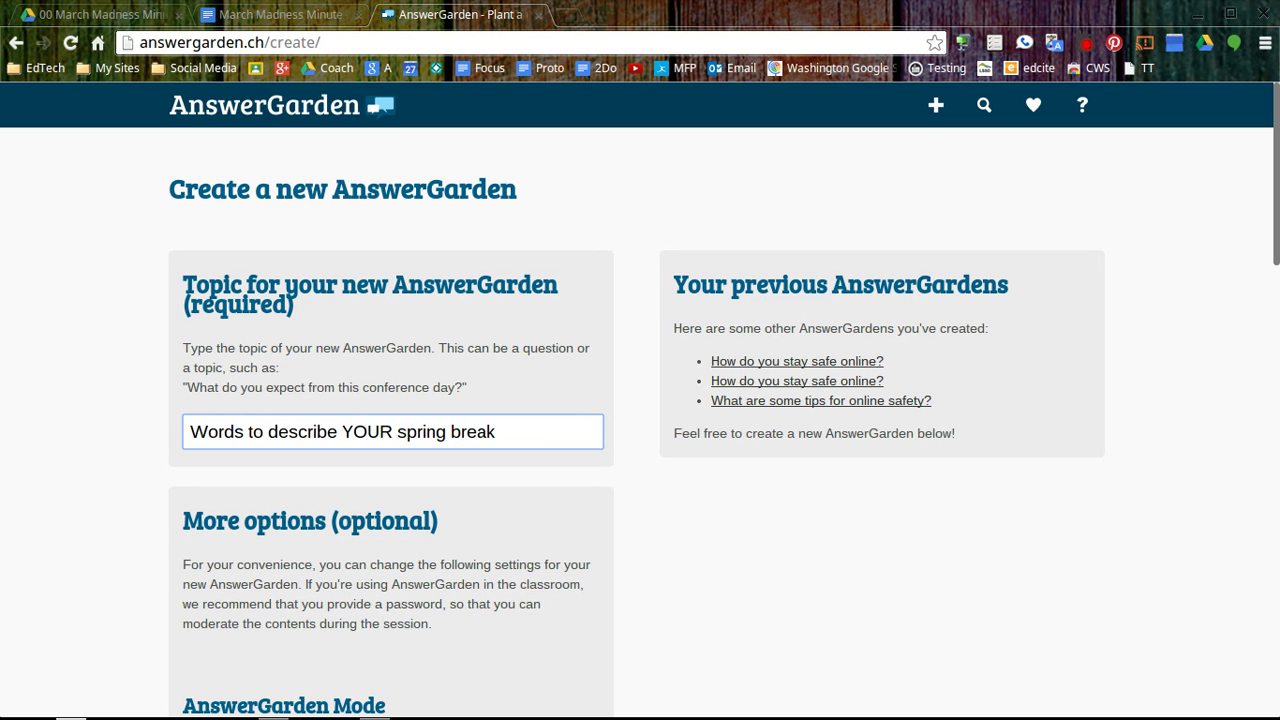
Step: Set an admin password for the new garden
{"action": "scroll", "coordinate": [351, 412], "scroll_direction": "down", "scroll_amount": 3}
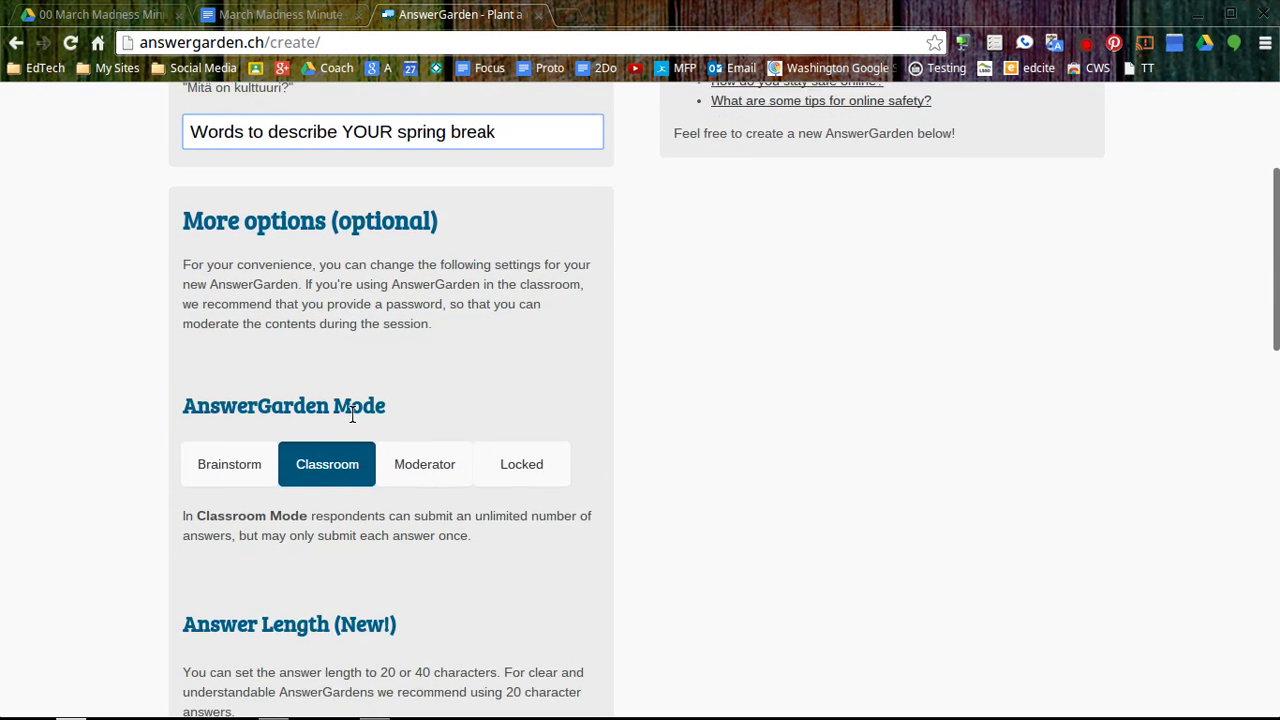
{"action": "scroll", "coordinate": [351, 412], "scroll_direction": "down", "scroll_amount": 2}
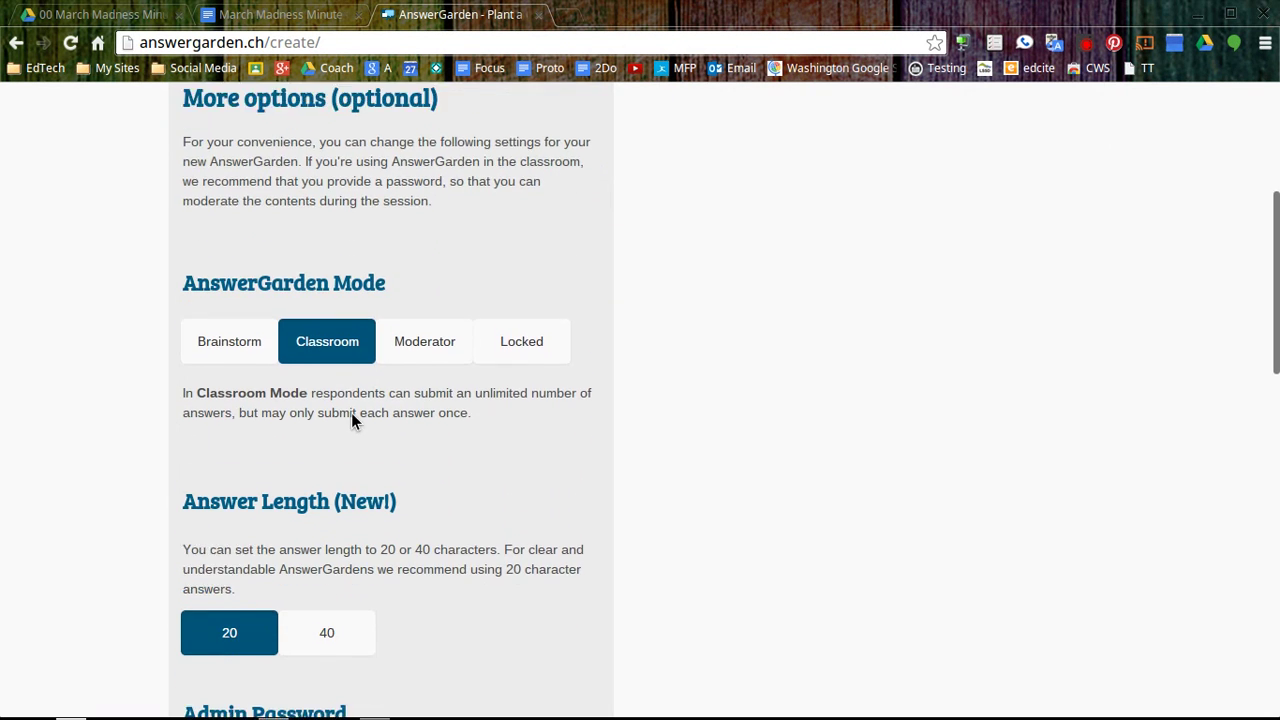
{"action": "scroll", "coordinate": [351, 414], "scroll_direction": "down", "scroll_amount": 2}
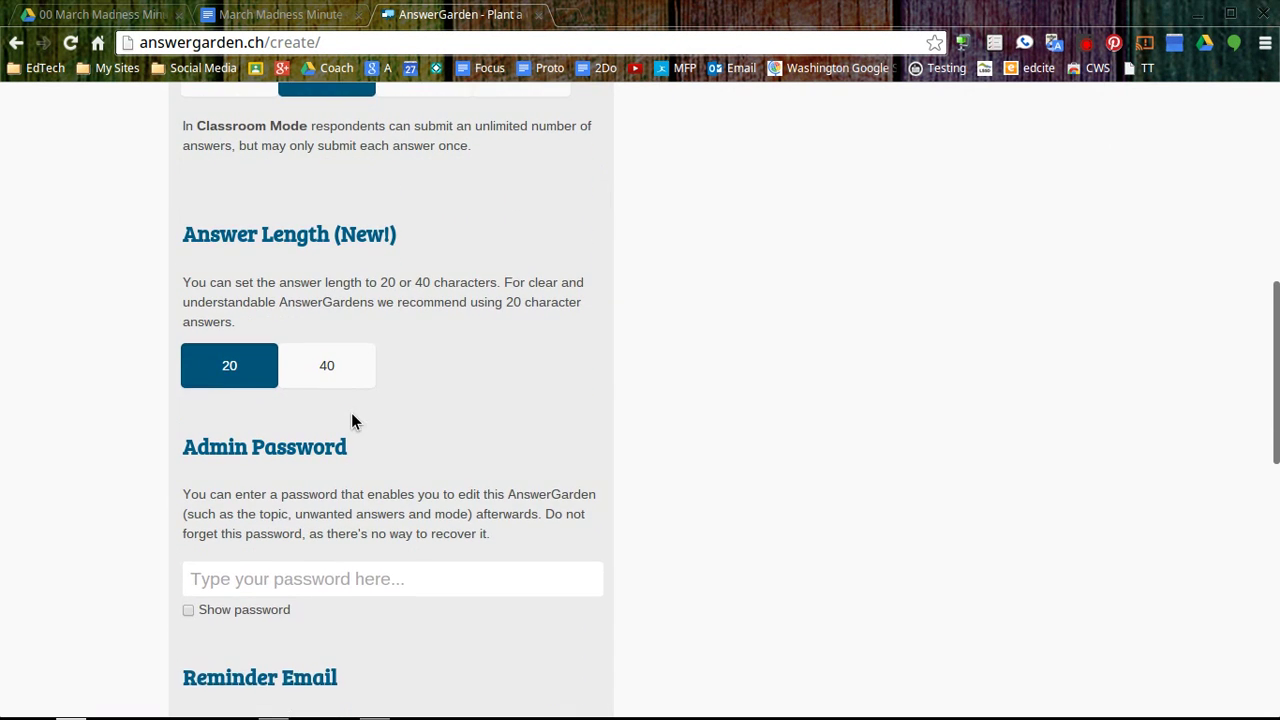
{"action": "scroll", "coordinate": [353, 418], "scroll_direction": "up", "scroll_amount": 1}
{"action": "scroll", "coordinate": [352, 418], "scroll_direction": "down", "scroll_amount": 2}
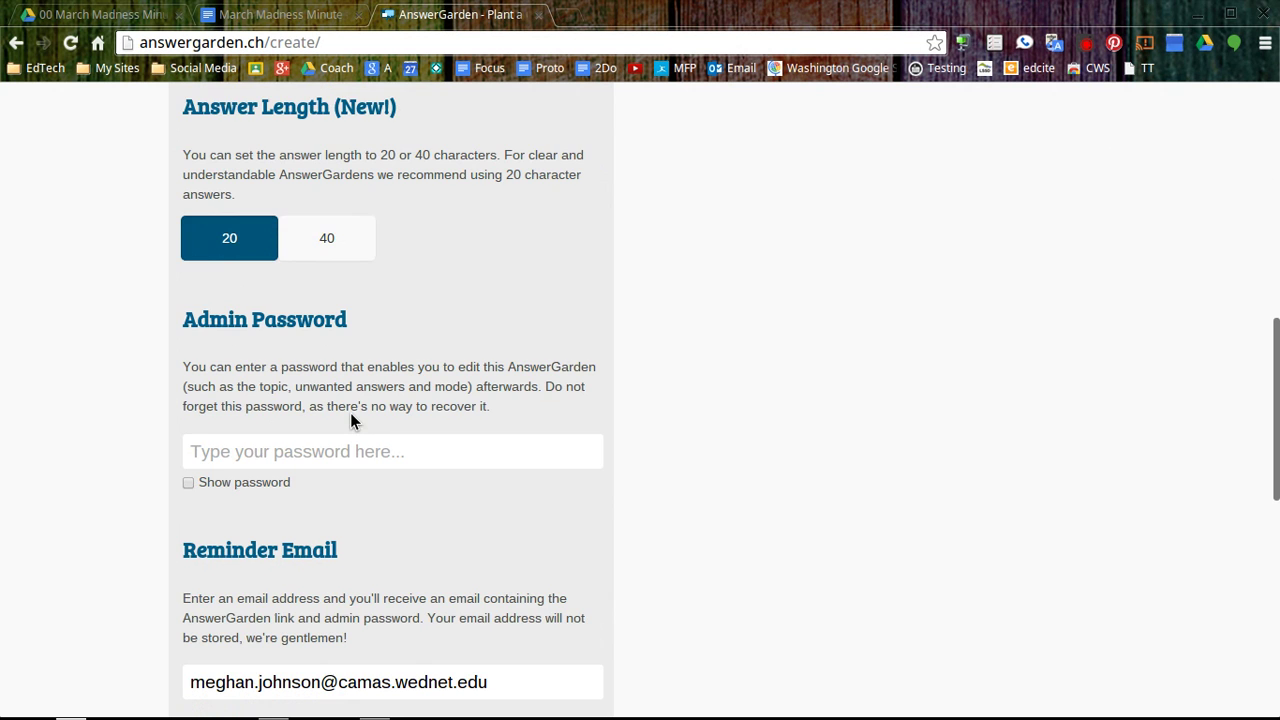
{"action": "left_click", "coordinate": [346, 438]}
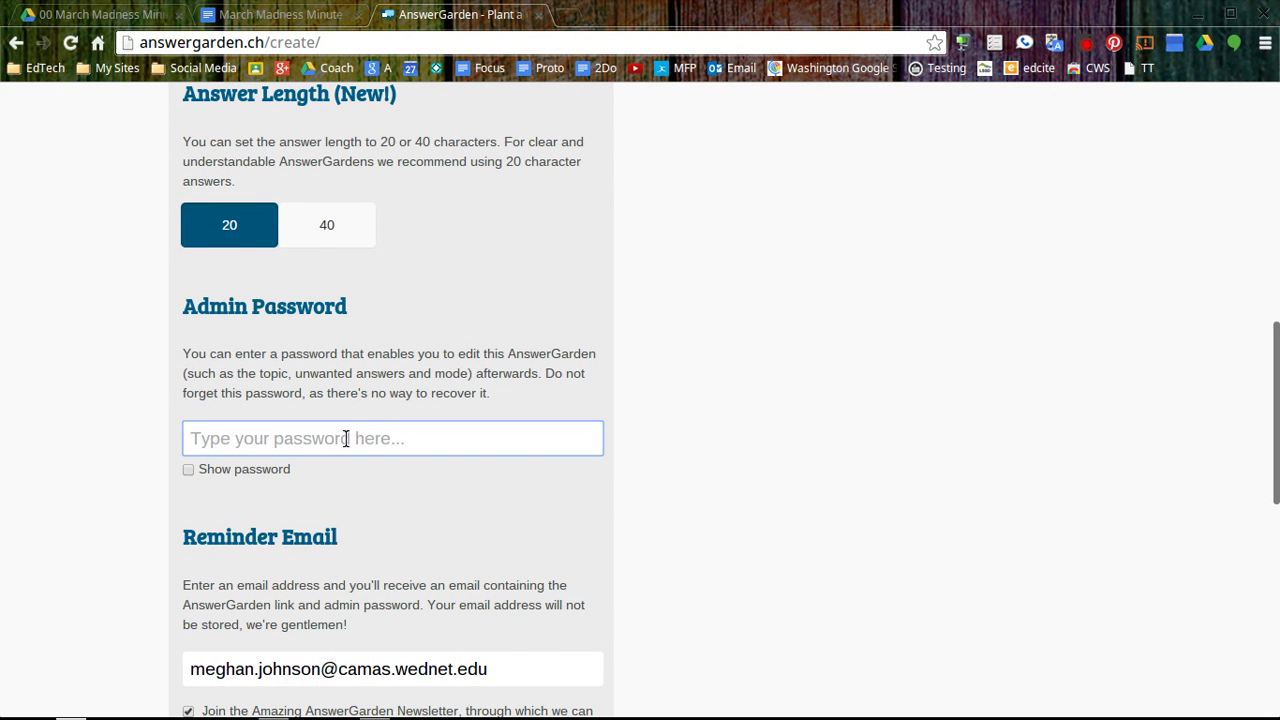
{"action": "type", "text": "•••••"}
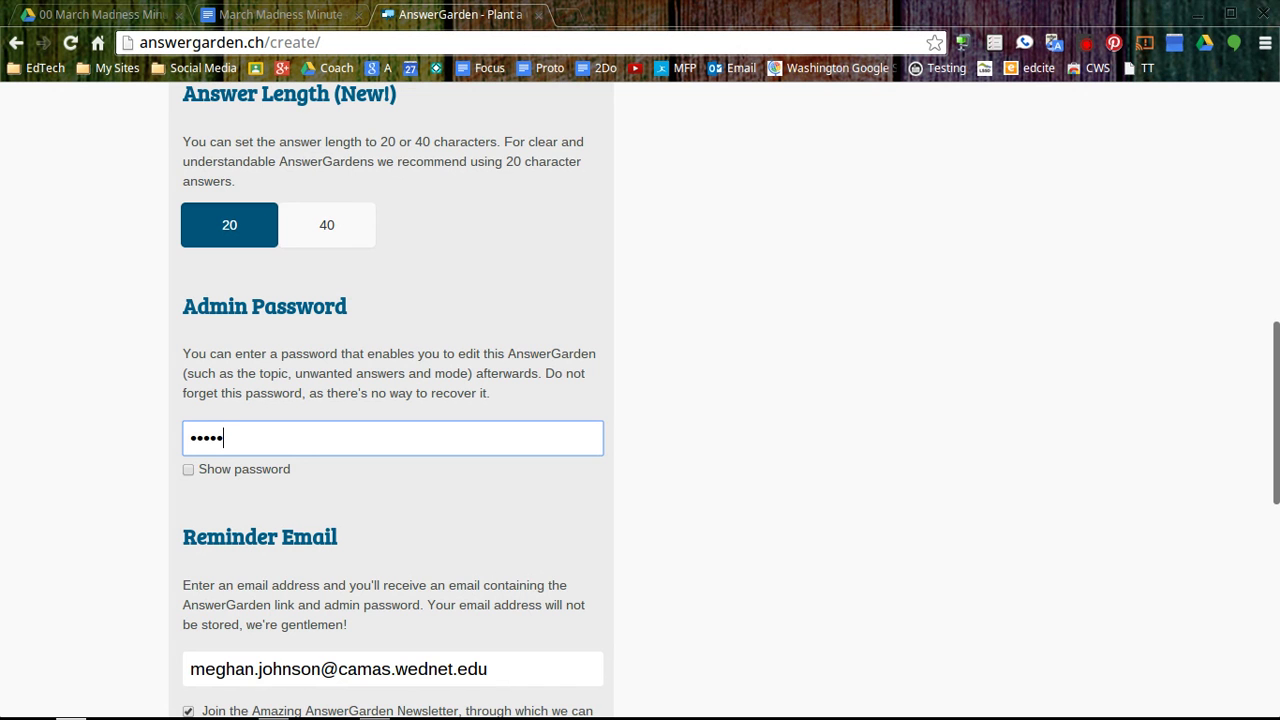
Step: Make the garden discoverable for 1 week and create it
{"action": "scroll", "coordinate": [392, 400], "scroll_direction": "down", "scroll_amount": 3}
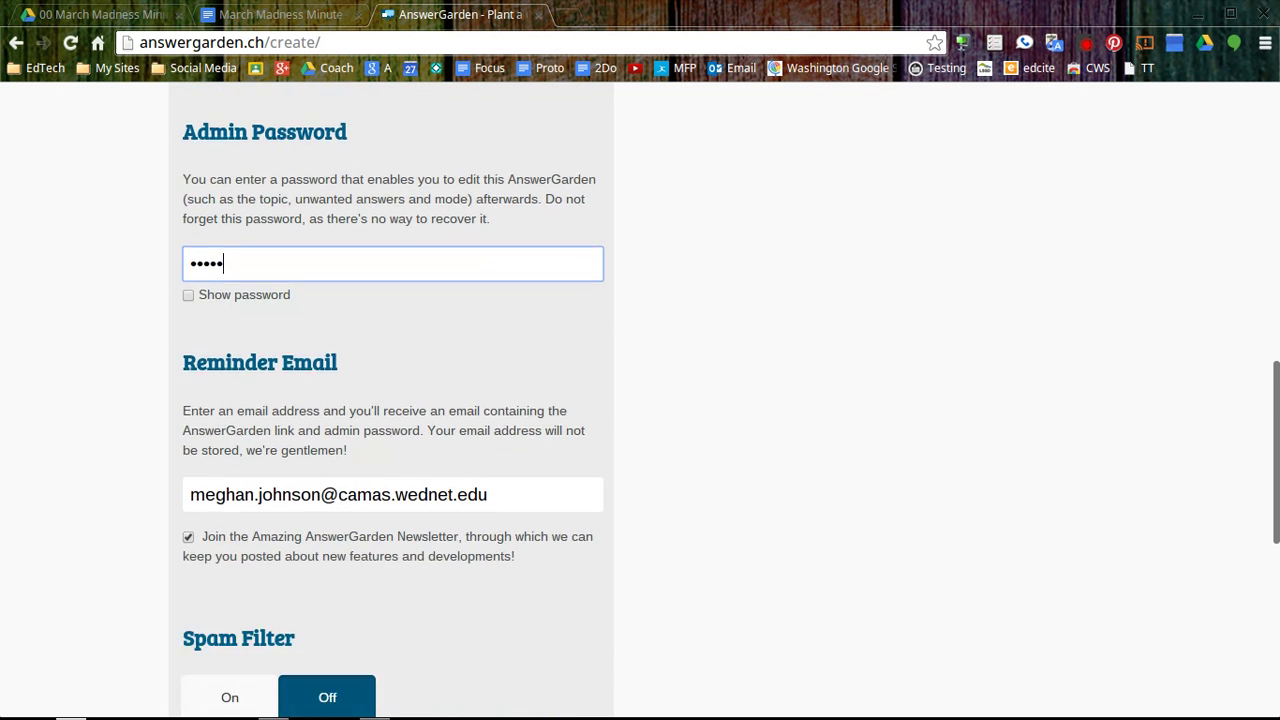
{"action": "scroll", "coordinate": [517, 501], "scroll_direction": "down", "scroll_amount": 3}
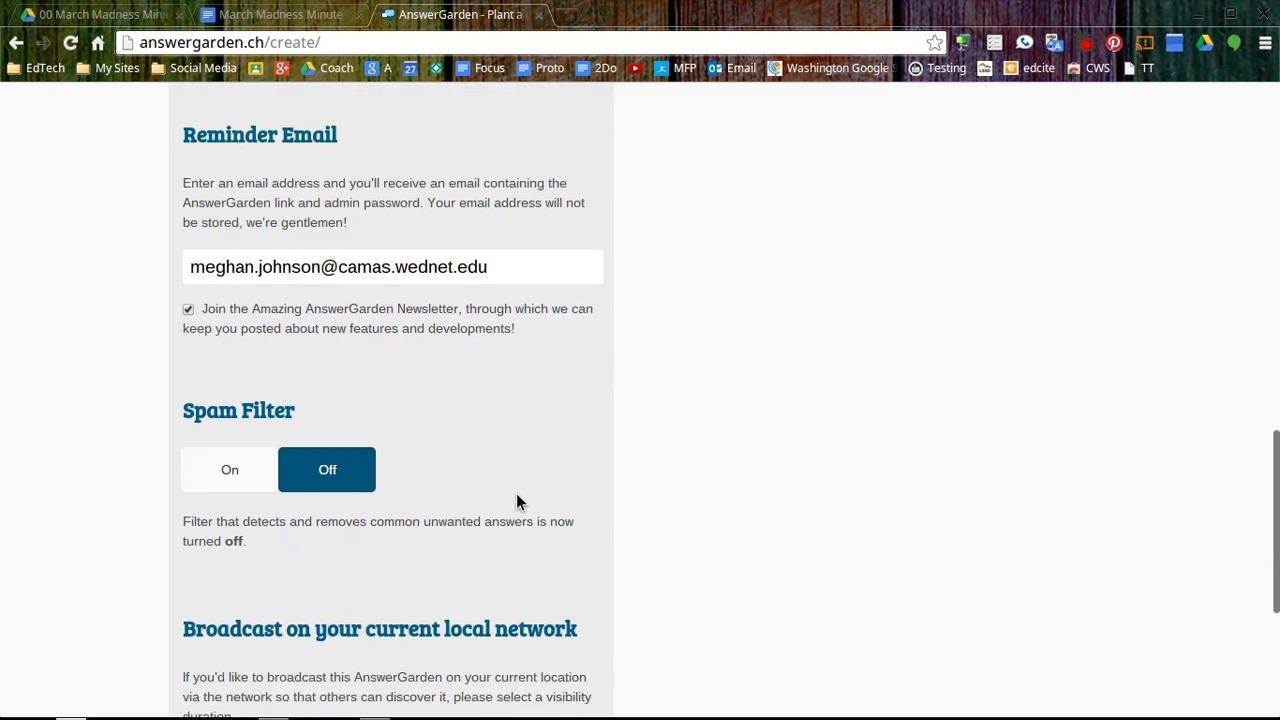
{"action": "scroll", "coordinate": [516, 501], "scroll_direction": "down", "scroll_amount": 2}
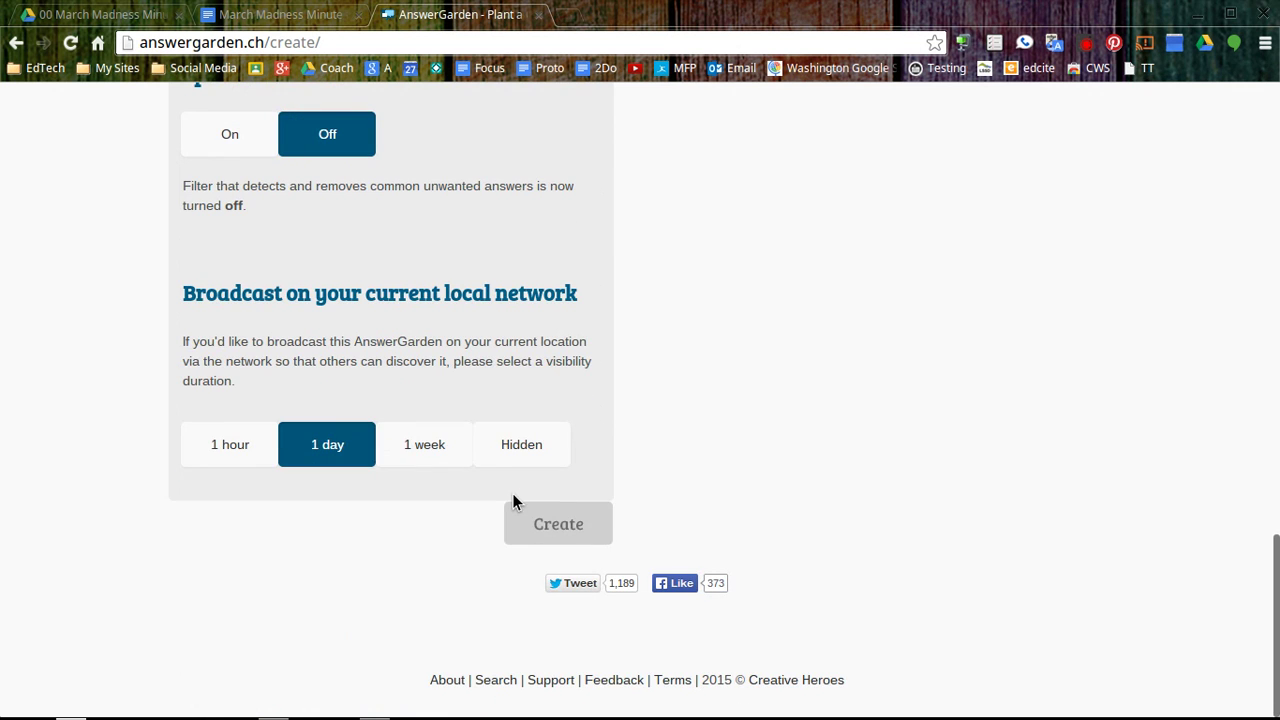
{"action": "left_click", "coordinate": [441, 453]}
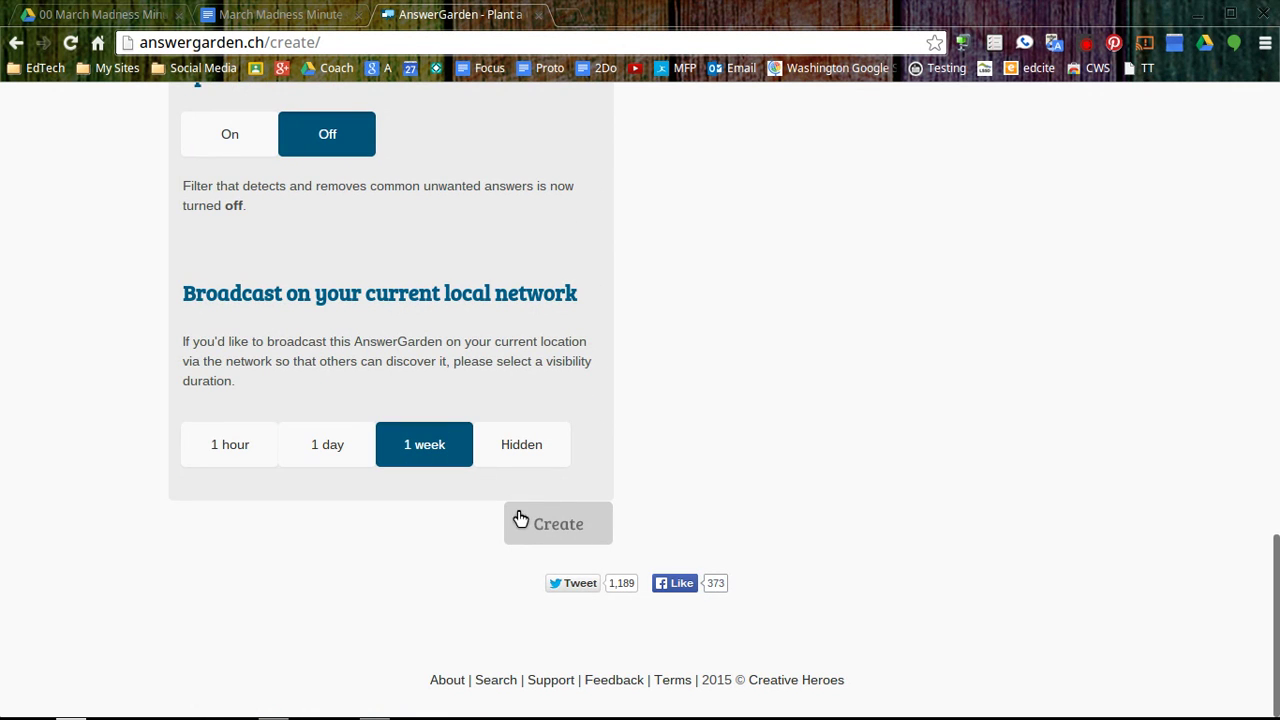
{"action": "left_click", "coordinate": [549, 539]}
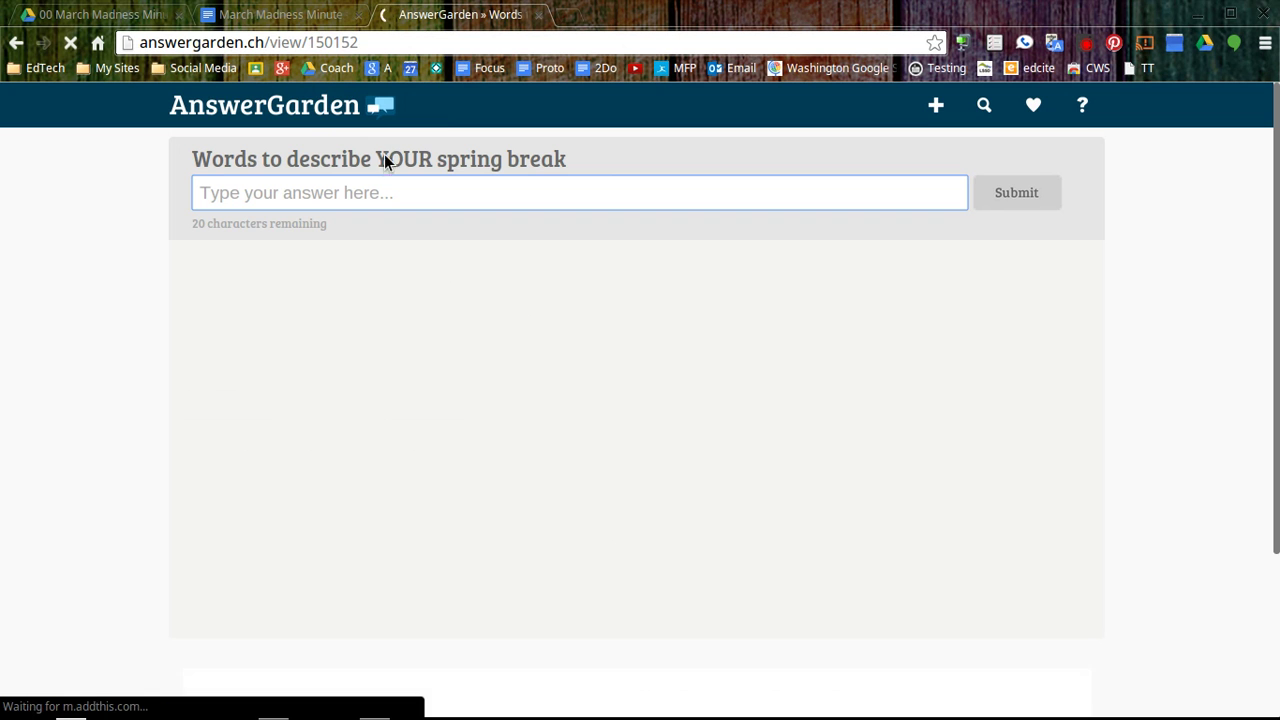
Step: Generate a goo.gl short link and its QR code for the garden page
{"action": "left_click", "coordinate": [422, 186]}
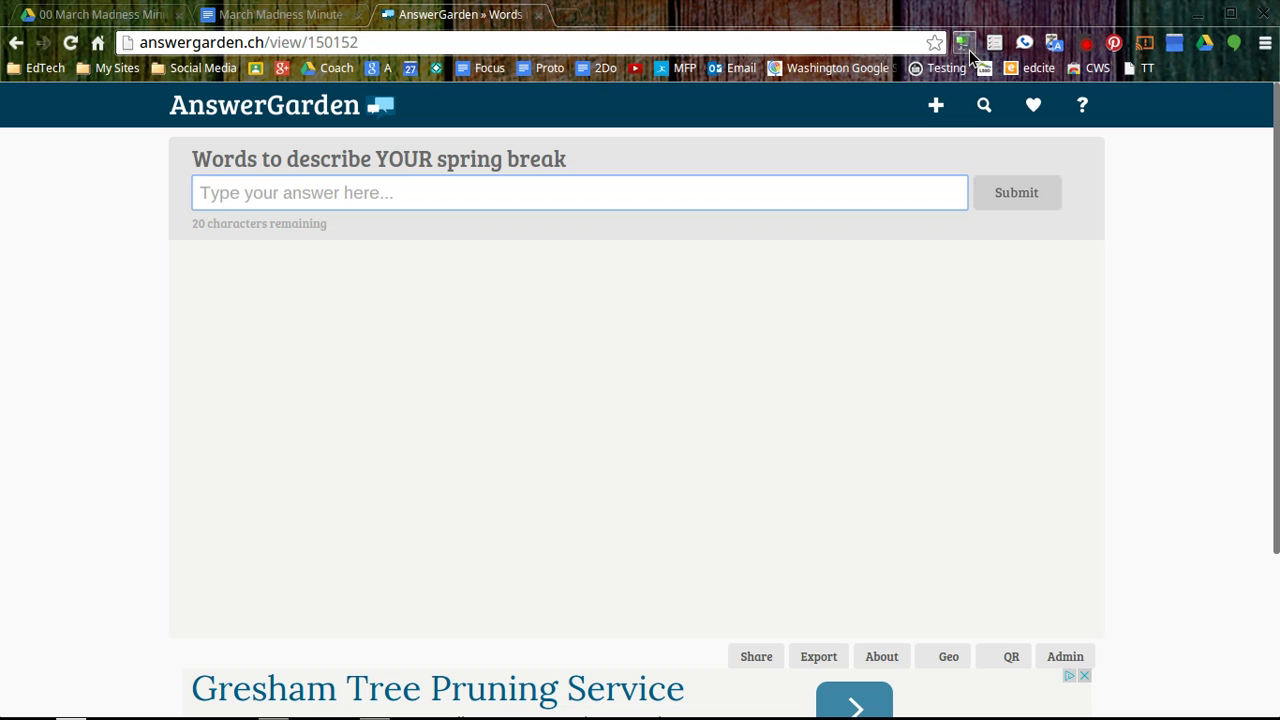
{"action": "left_click", "coordinate": [969, 50]}
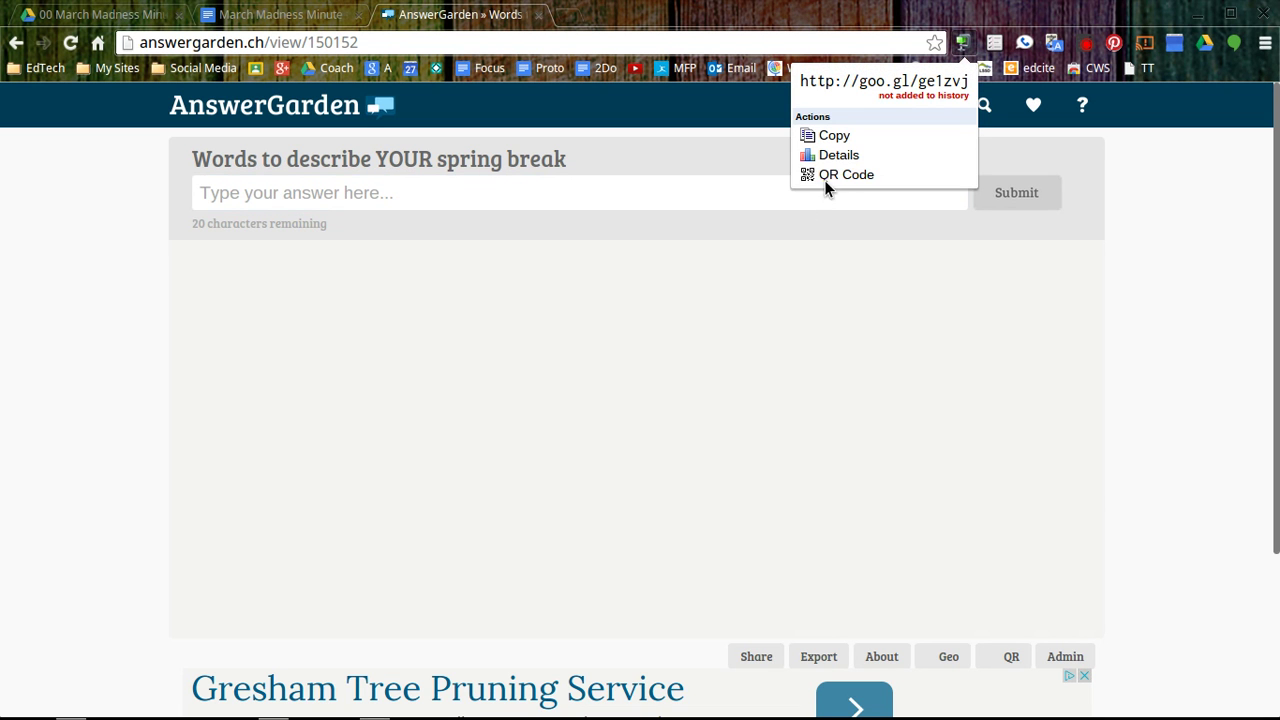
{"action": "left_click", "coordinate": [826, 178]}
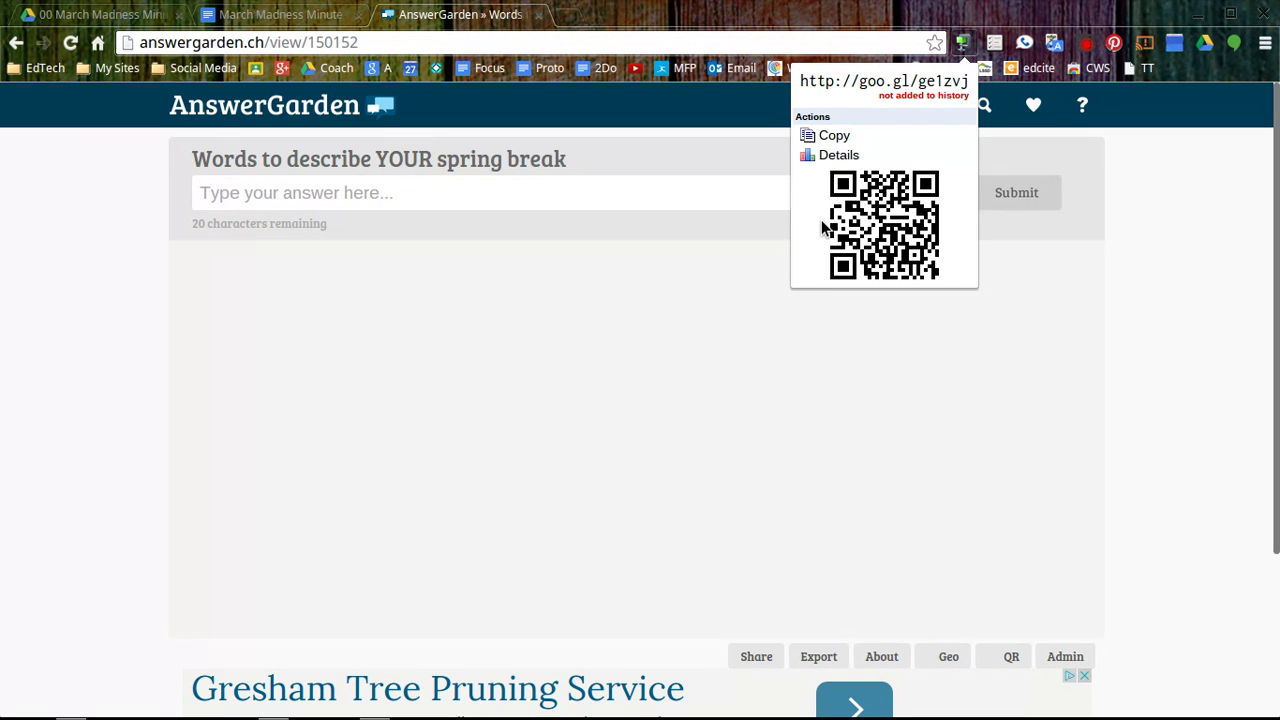
Step: Submit 'Vitamin D' as the first answer so 'vitamin d' appears in the cloud
{"action": "left_click", "coordinate": [666, 197]}
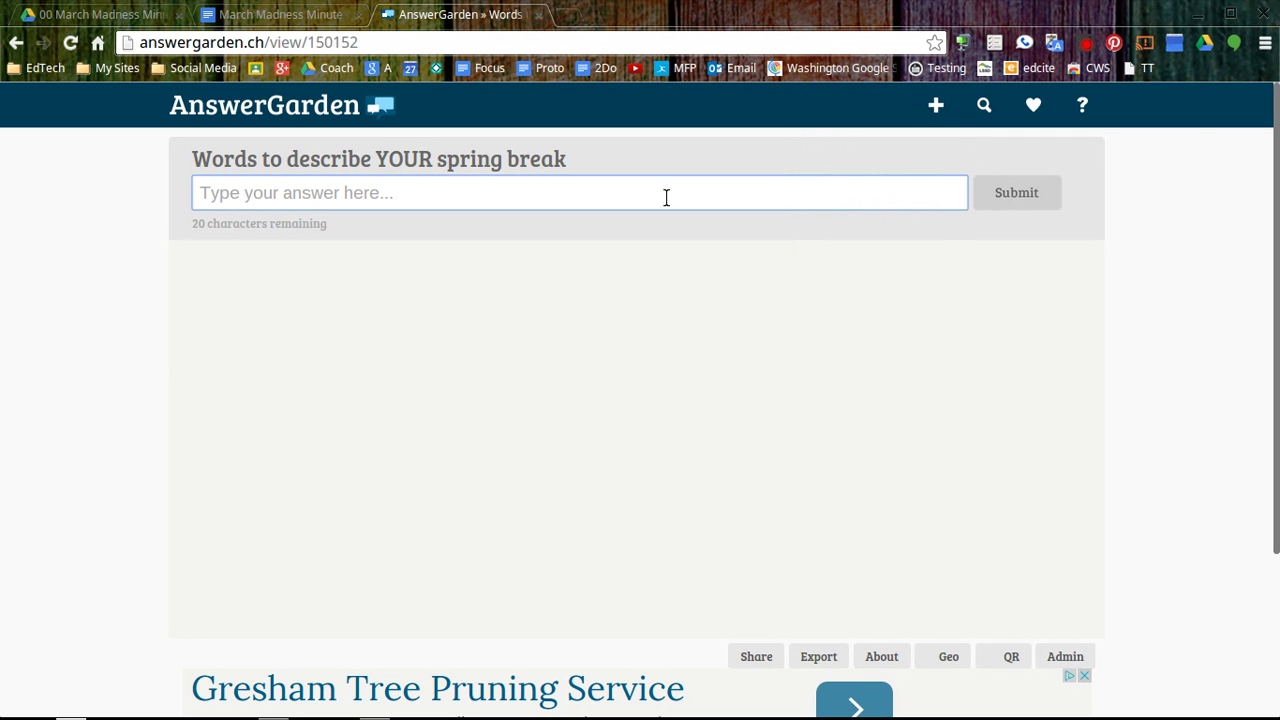
{"action": "type", "text": "Vitamin D"}
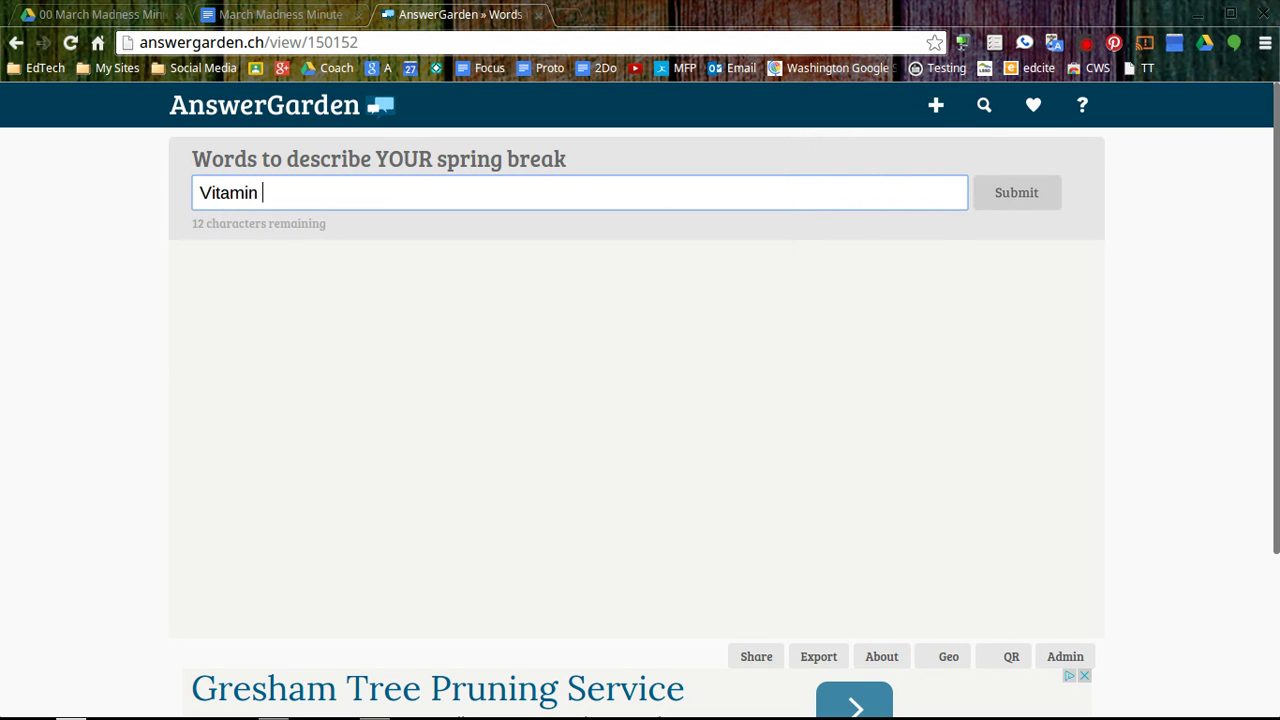
{"action": "left_click", "coordinate": [1019, 194]}
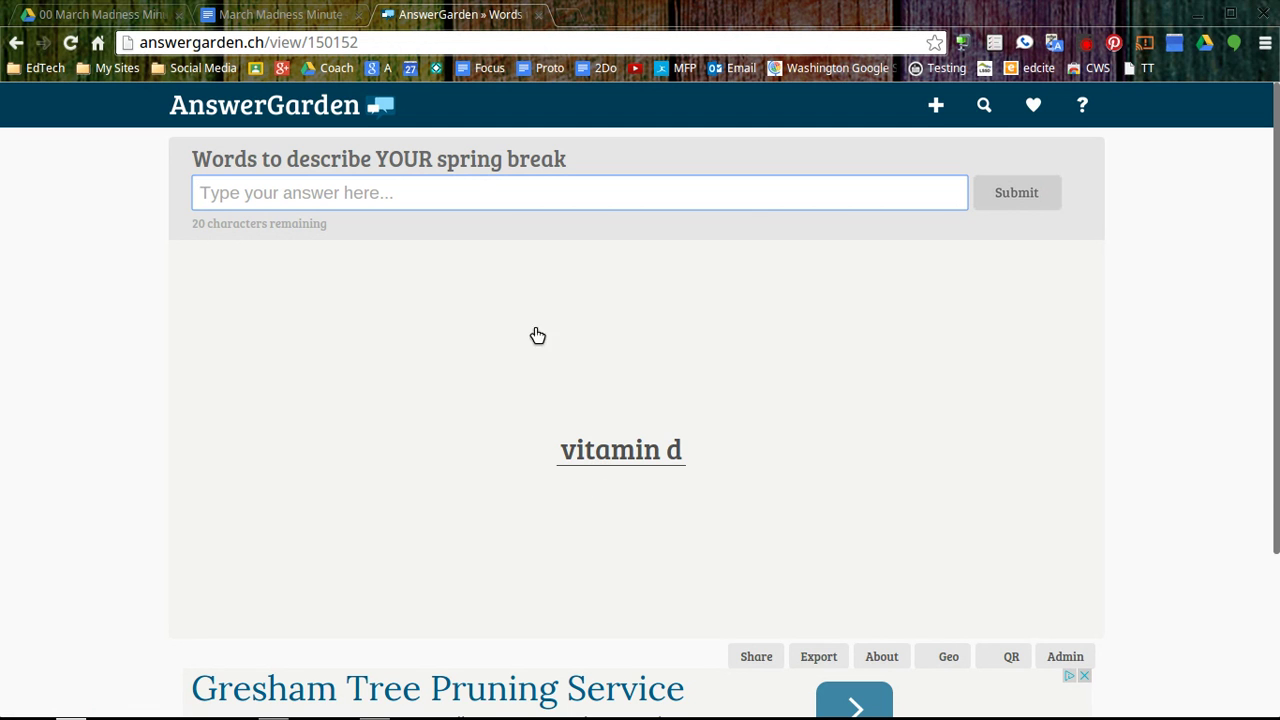
{"action": "left_click", "coordinate": [481, 193]}
Step: Browse the garden's Share and Export options below the word cloud
{"action": "scroll", "coordinate": [625, 200], "scroll_direction": "down", "scroll_amount": 2}
{"action": "scroll", "coordinate": [627, 205], "scroll_direction": "down", "scroll_amount": 1}
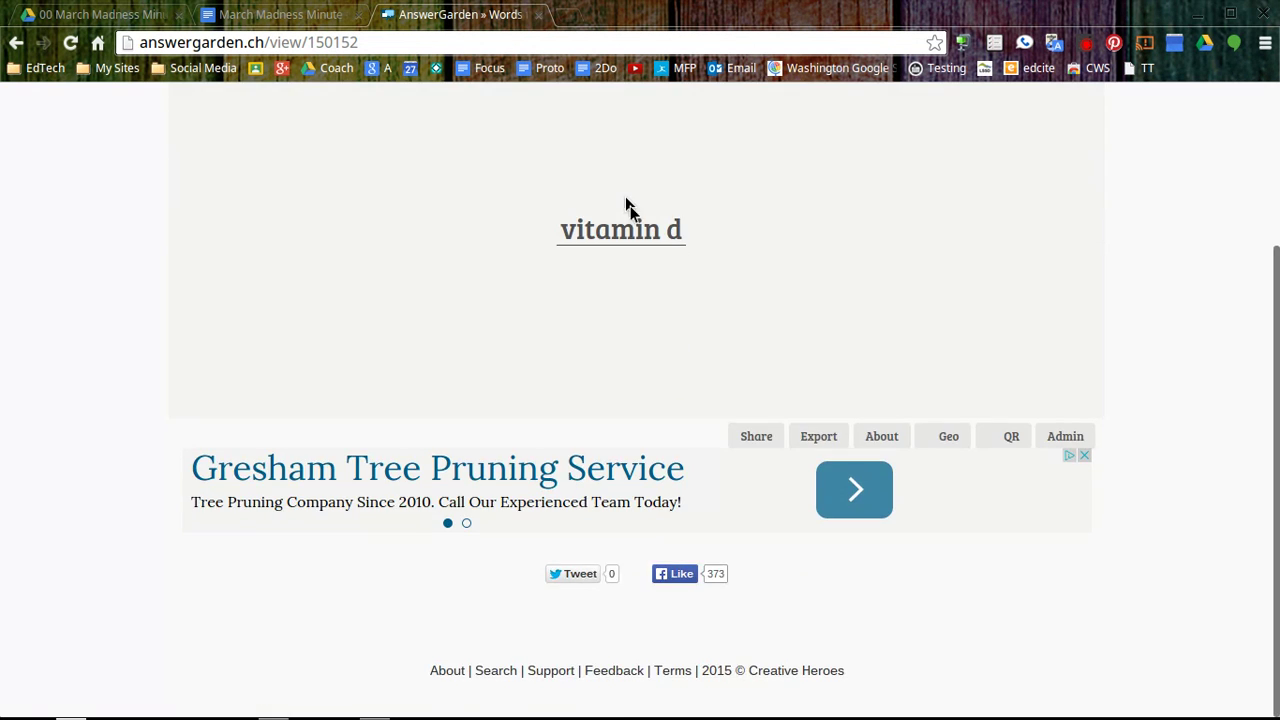
{"action": "left_click", "coordinate": [750, 437]}
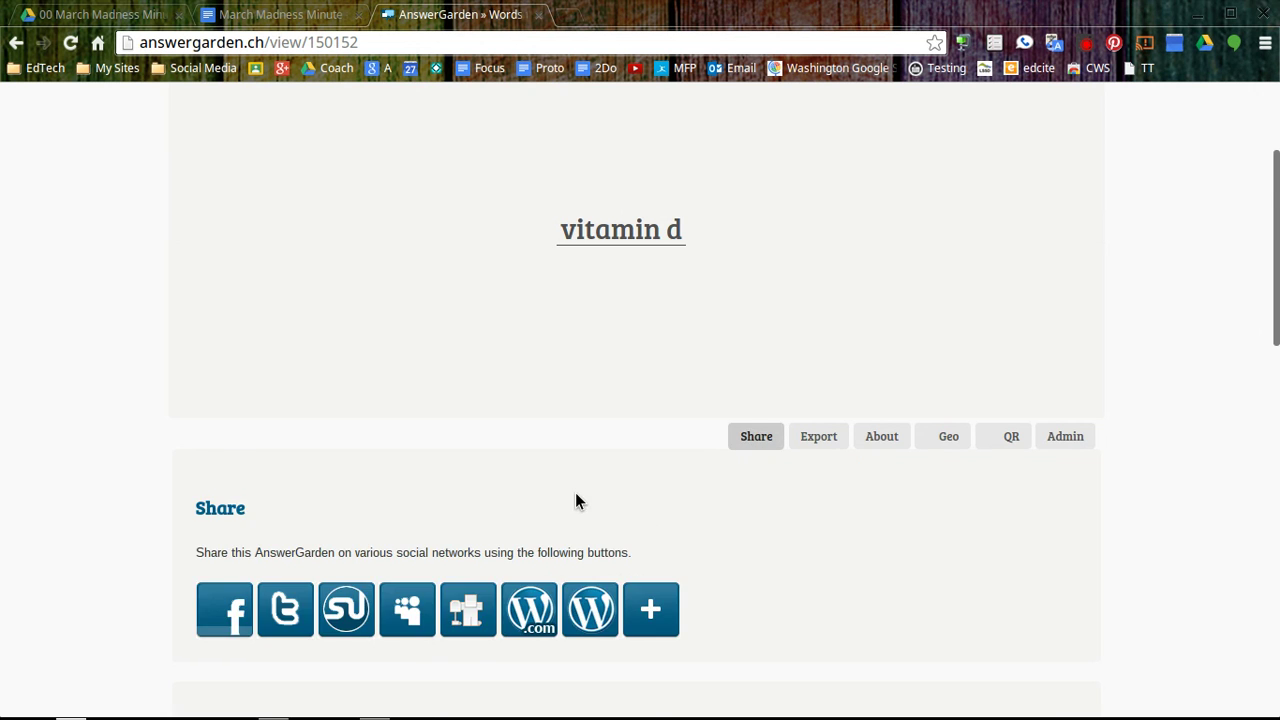
{"action": "scroll", "coordinate": [575, 495], "scroll_direction": "down", "scroll_amount": 2}
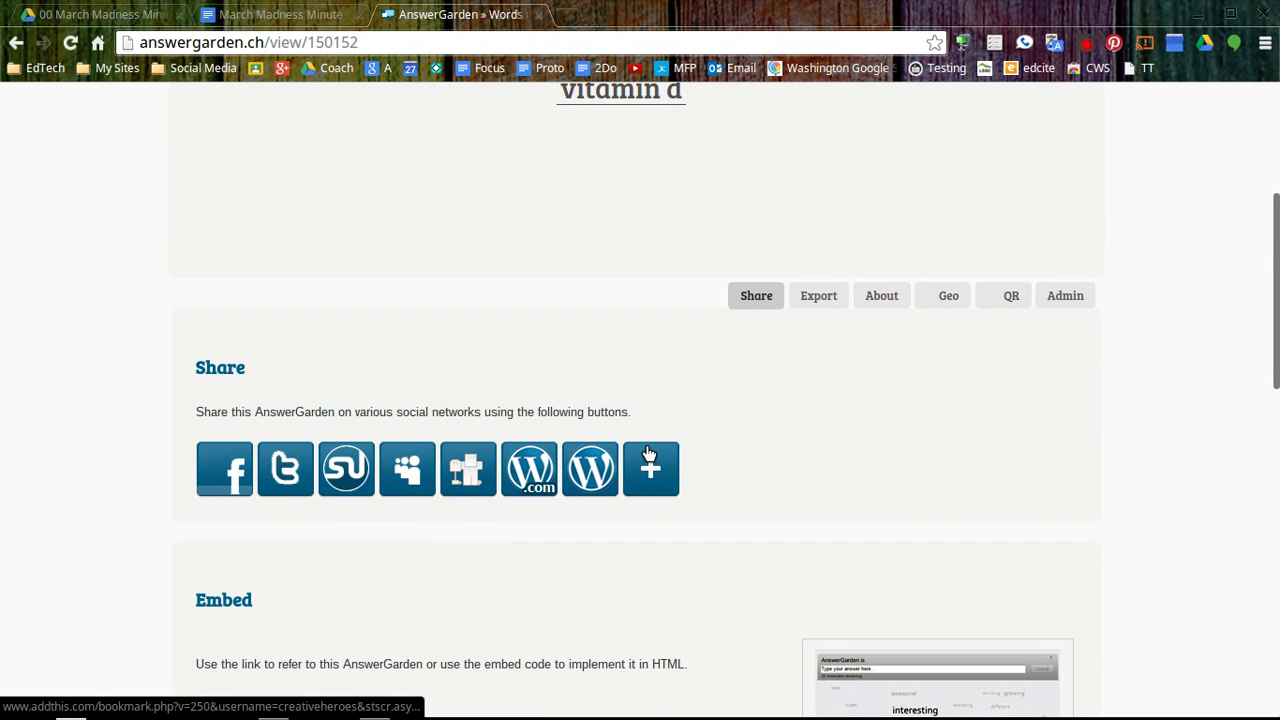
{"action": "left_click", "coordinate": [817, 299]}
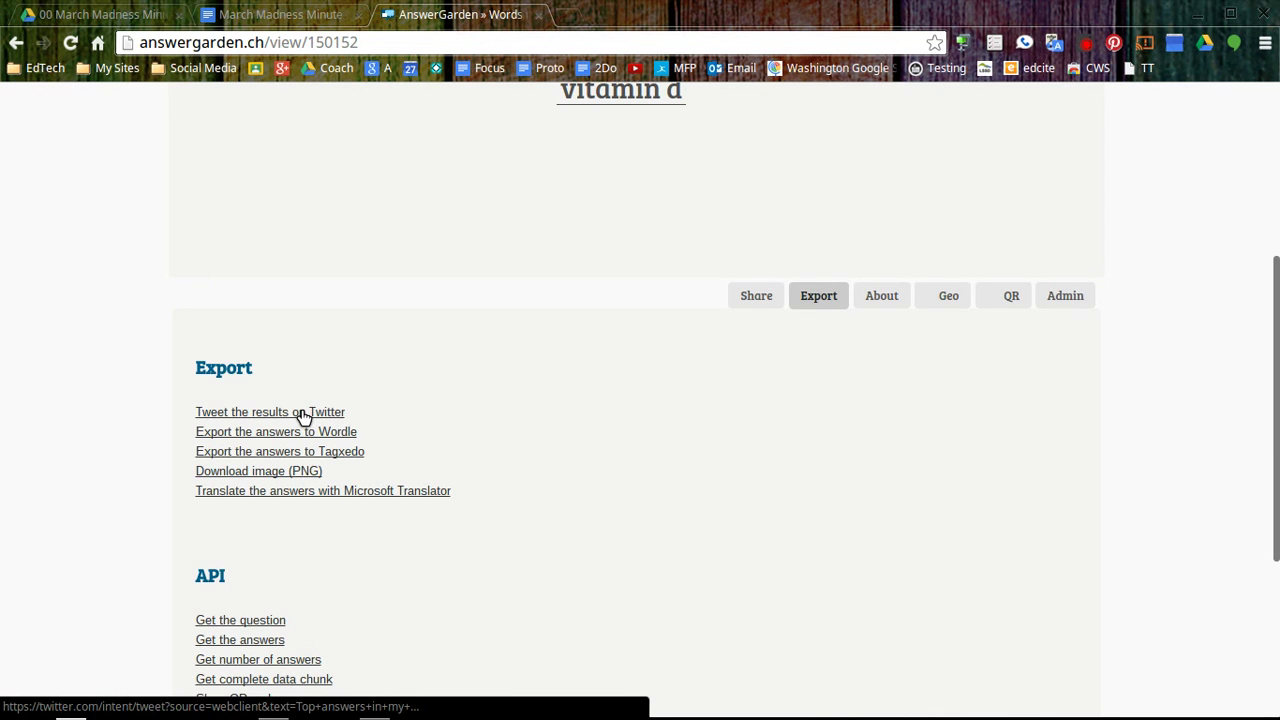
{"action": "scroll", "coordinate": [503, 414], "scroll_direction": "down", "scroll_amount": 2}
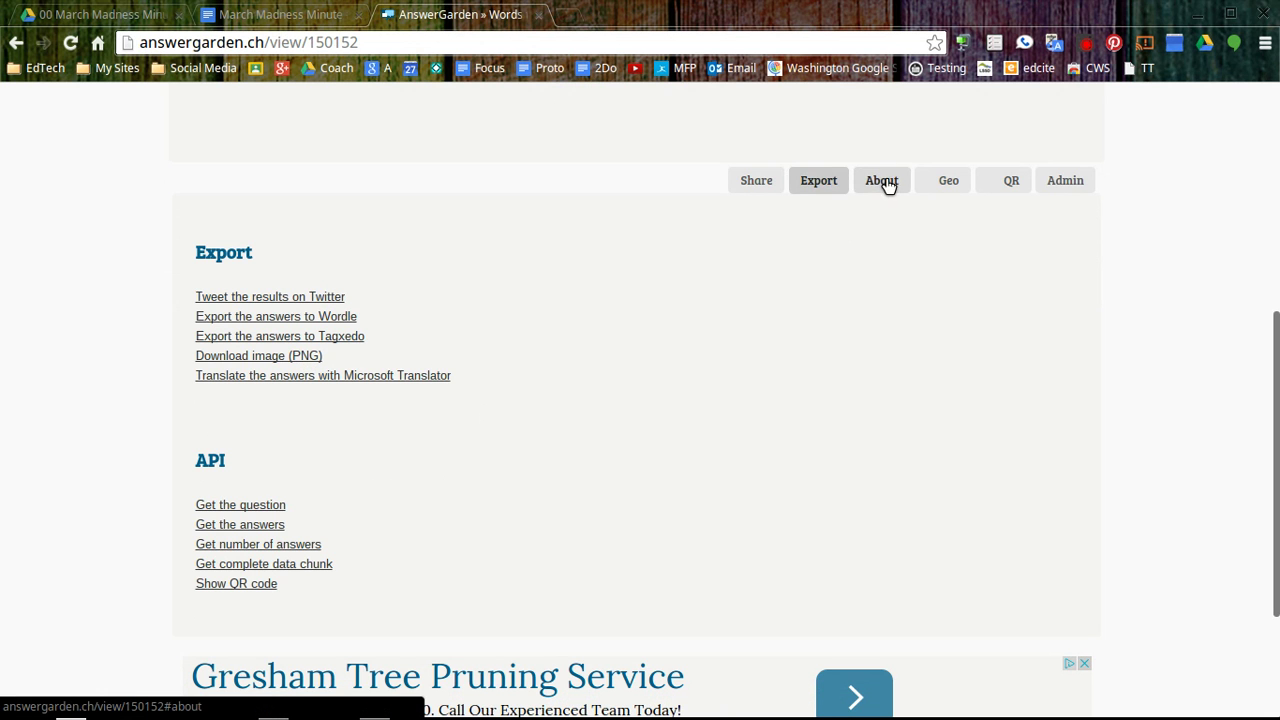
{"action": "left_click", "coordinate": [1051, 183]}
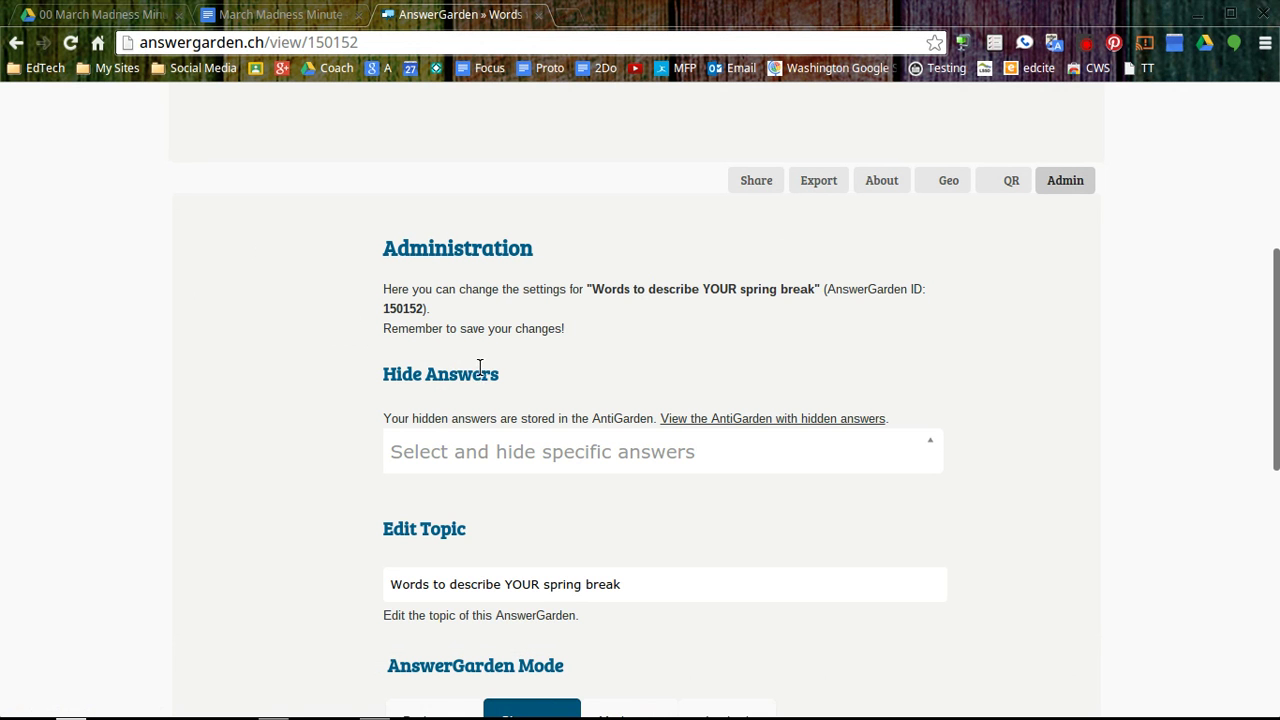
{"action": "scroll", "coordinate": [481, 303], "scroll_direction": "down", "scroll_amount": 5}
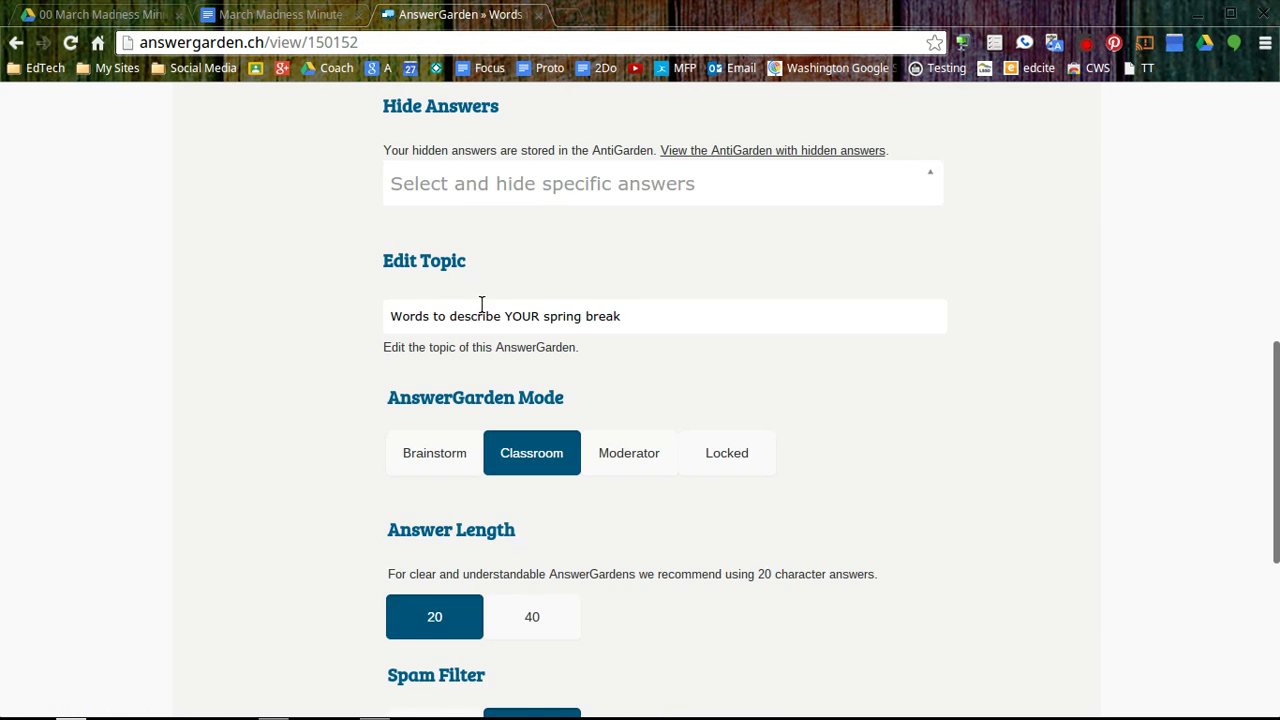
{"action": "scroll", "coordinate": [481, 303], "scroll_direction": "down", "scroll_amount": 5}
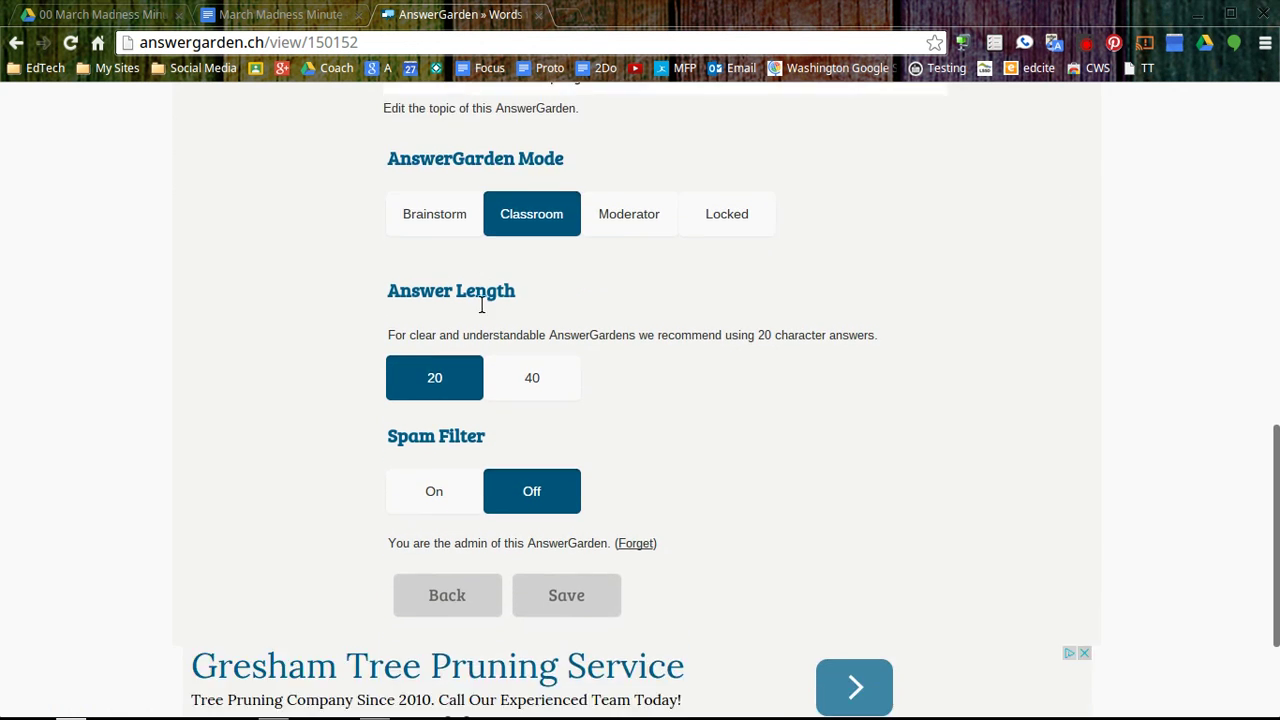
{"action": "key", "text": "Home"}
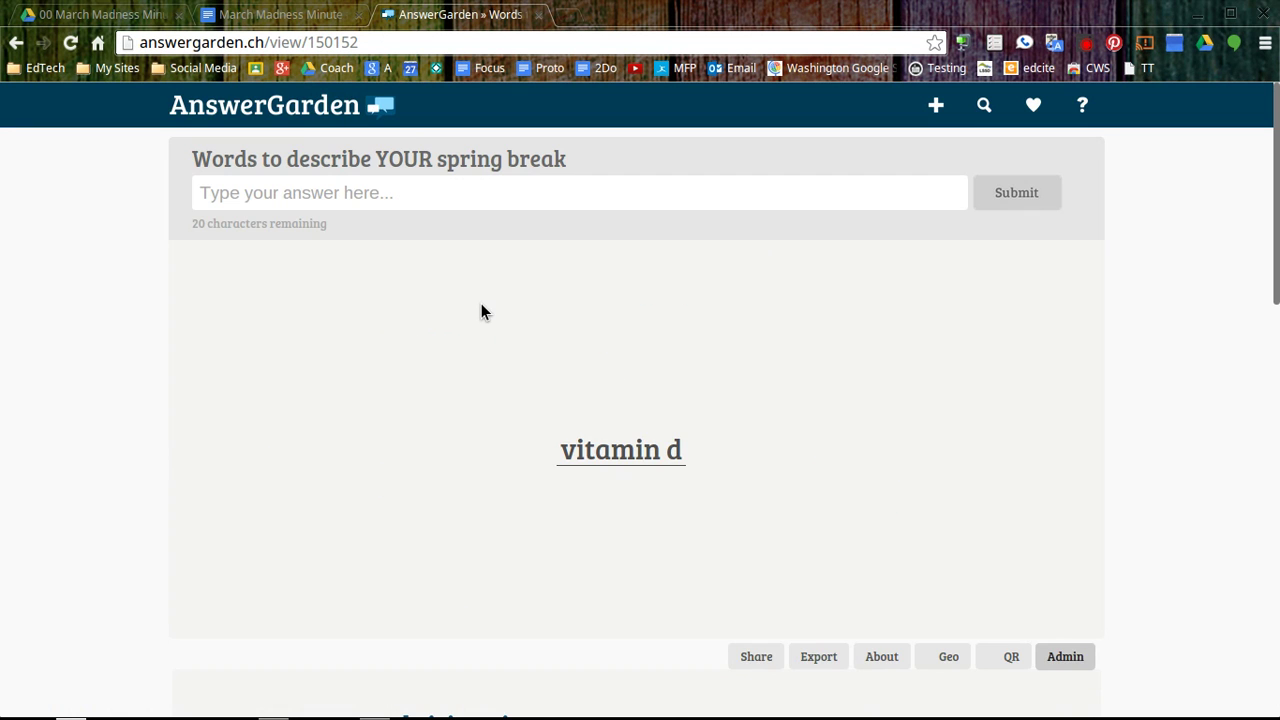